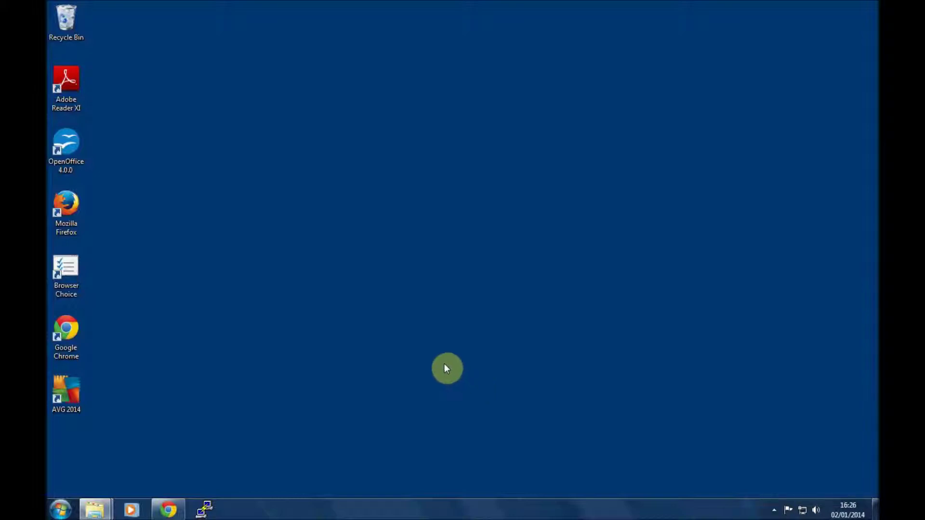
- Open the Windows Start menu from the taskbar Start button
left_click(62, 509)
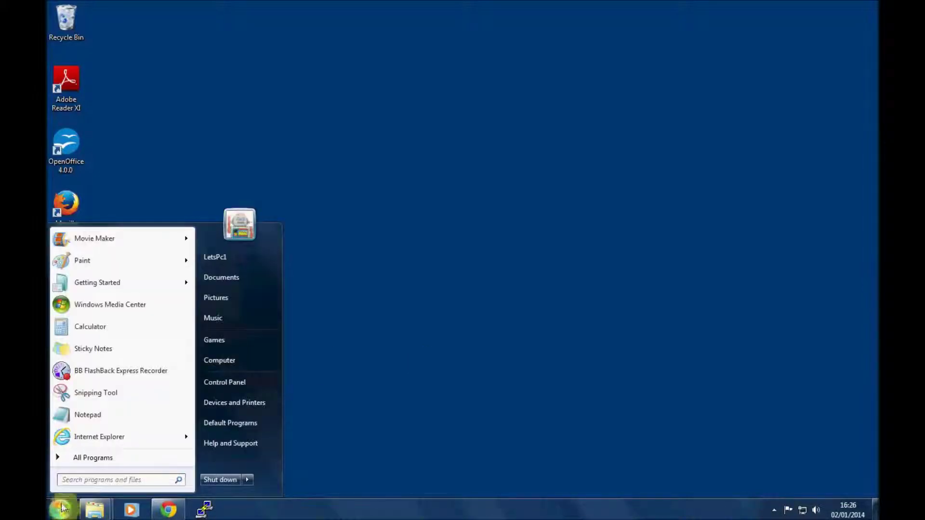
- Launch Task Scheduler from All Programs > Accessories > System Tools
left_click(81, 461)
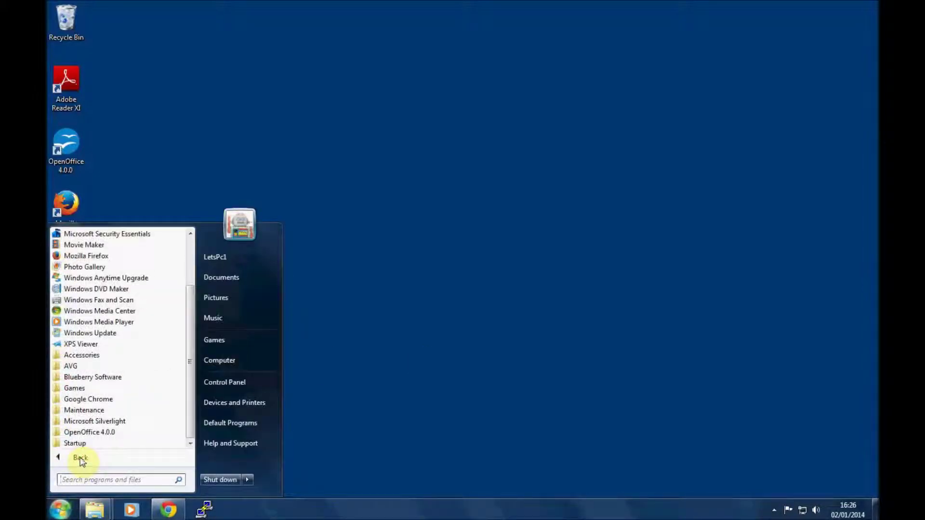
left_click(81, 355)
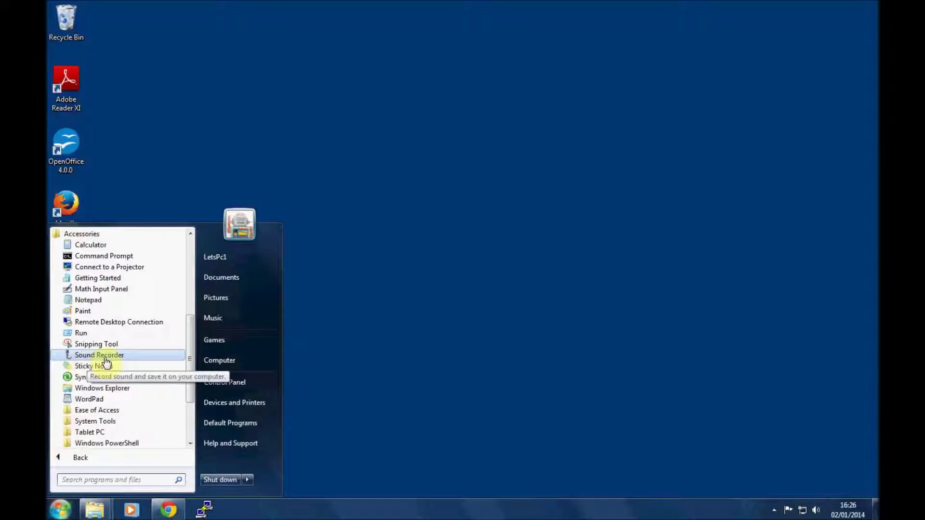
scroll(113, 362, "down", 1)
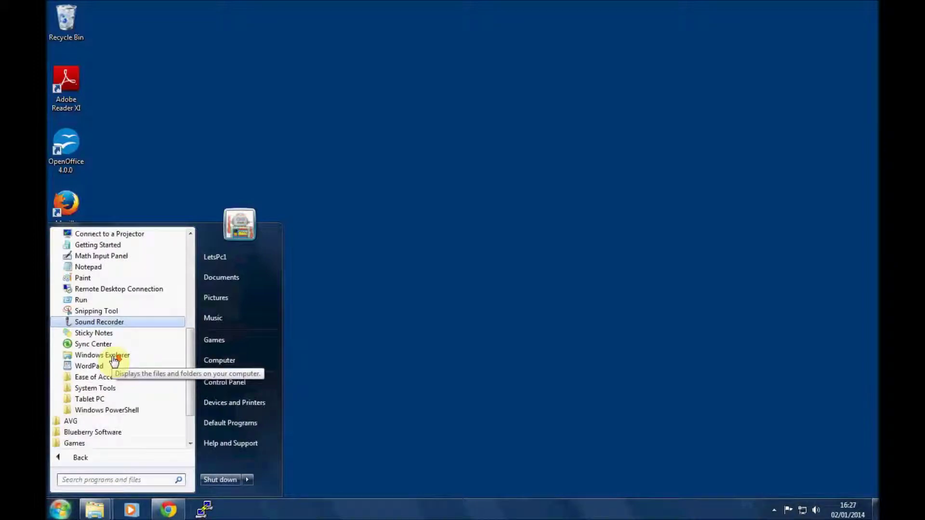
left_click(102, 391)
scroll(108, 390, "down", 1)
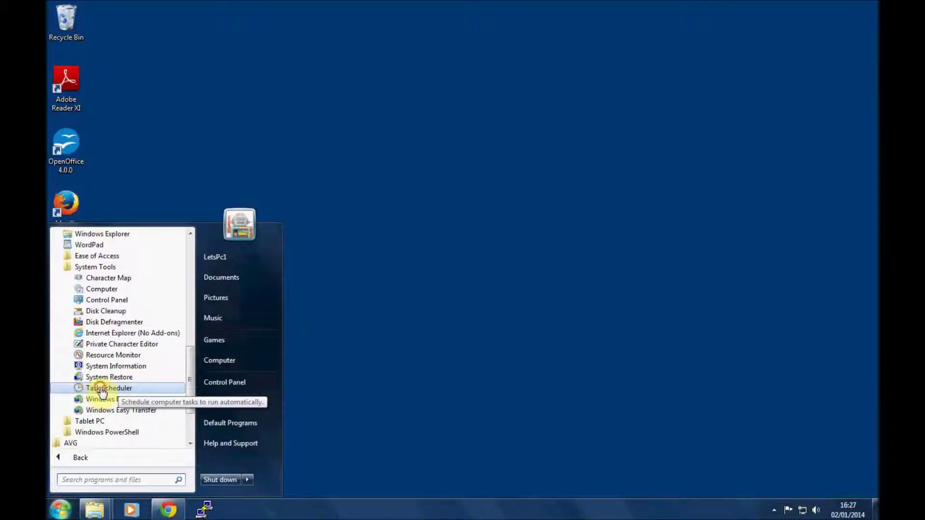
left_click(100, 388)
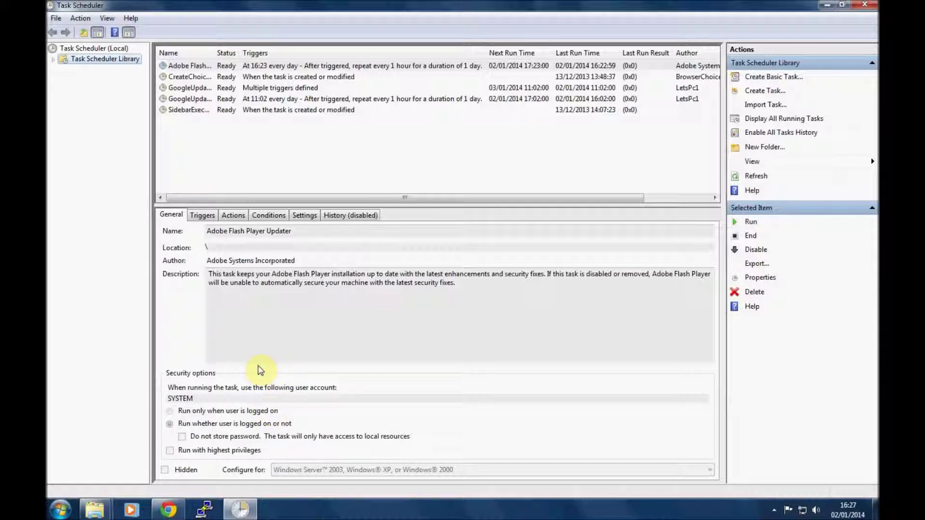
- Begin a Create Basic Task wizard for 'Alarm Clock' and advance to the trigger step
left_click(775, 78)
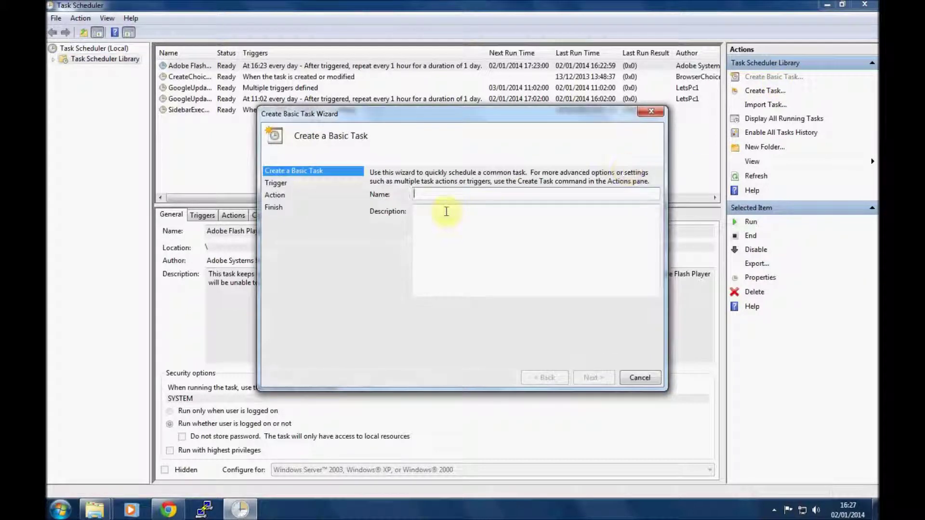
type("Al")
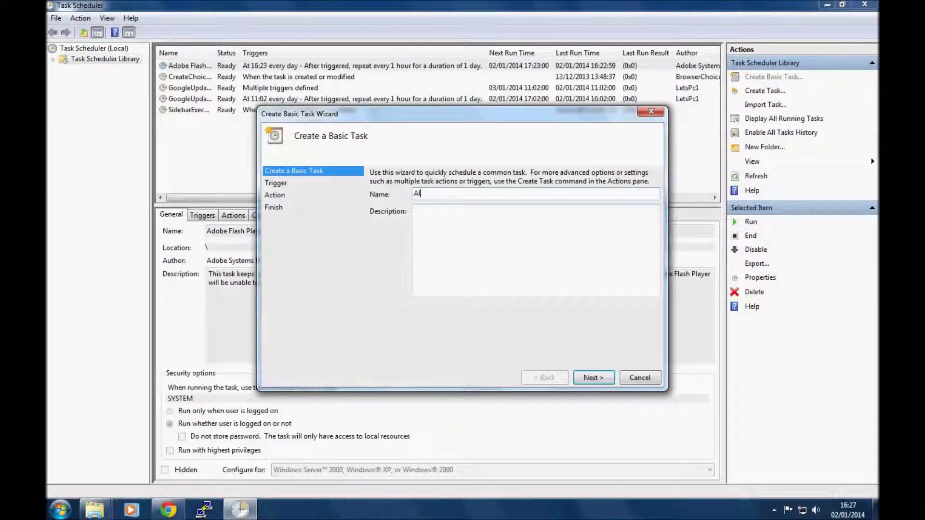
type("iarm C")
type("lock")
left_click(592, 378)
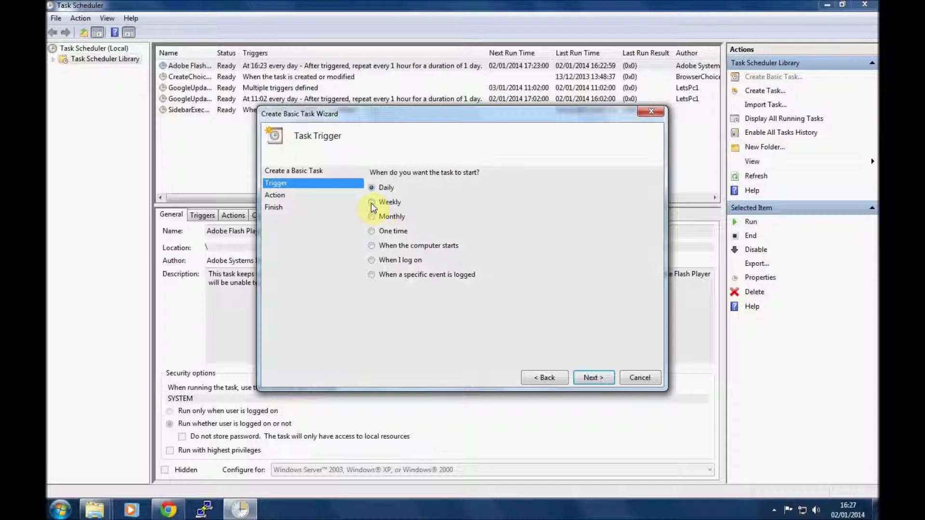
- Choose a weekly trigger for the task, after briefly trying the daily option
left_click(372, 203)
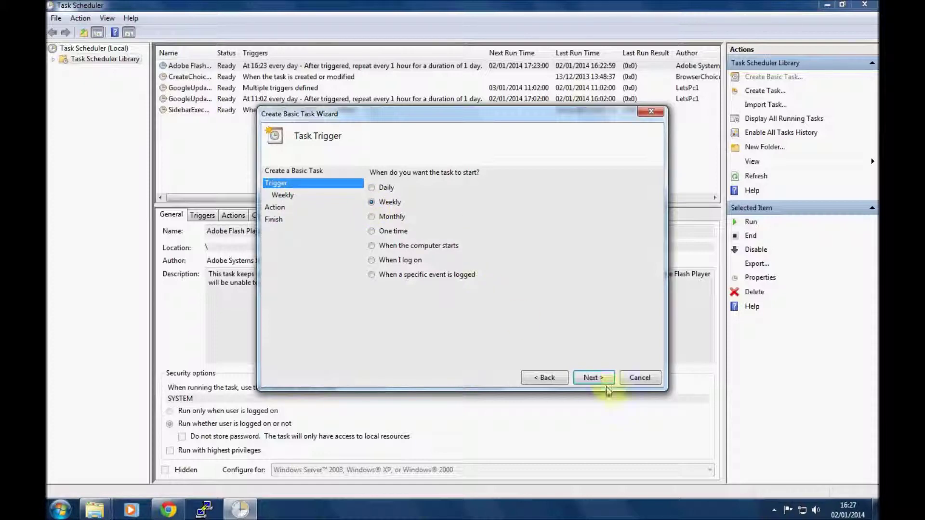
left_click(593, 378)
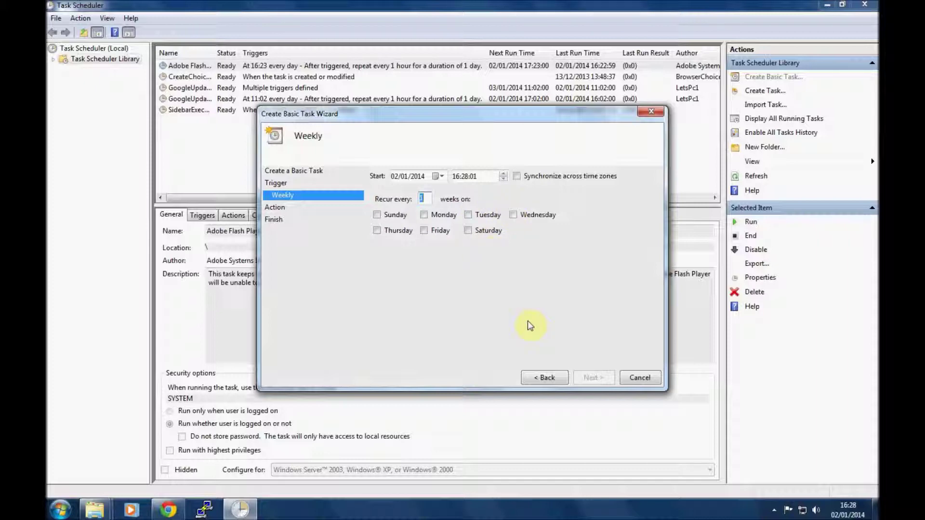
left_click(545, 378)
left_click(374, 188)
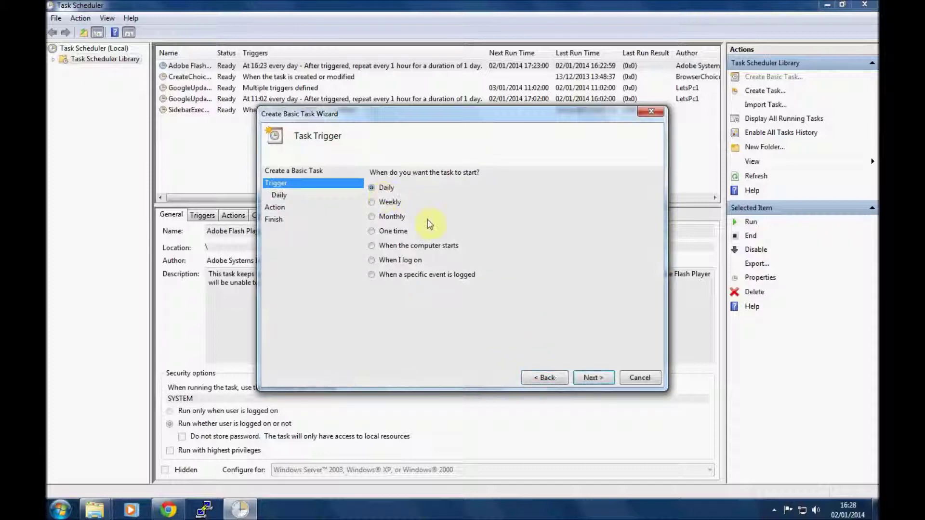
left_click(610, 378)
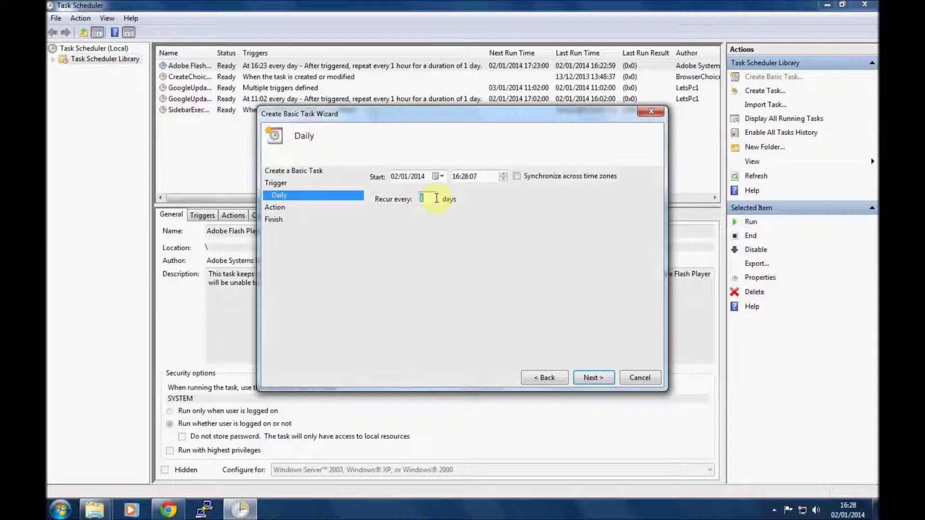
left_click(537, 378)
left_click(373, 205)
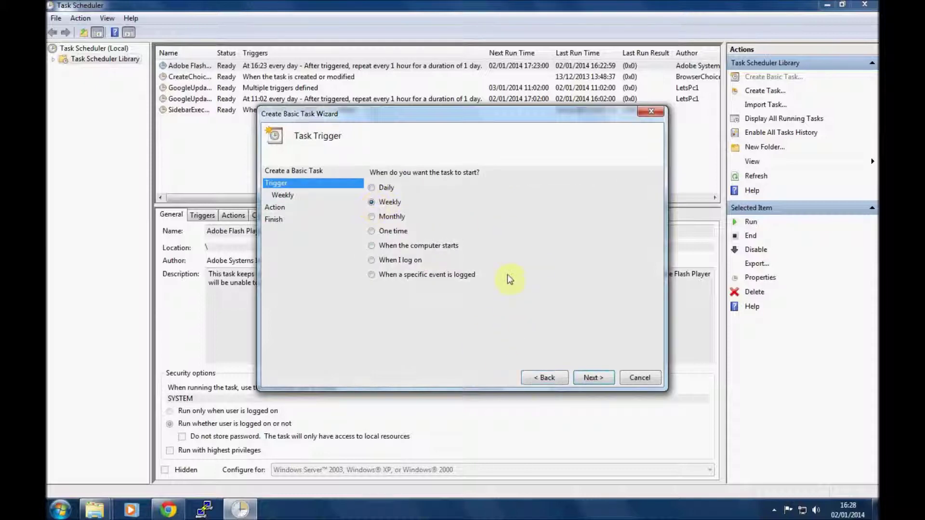
left_click(589, 378)
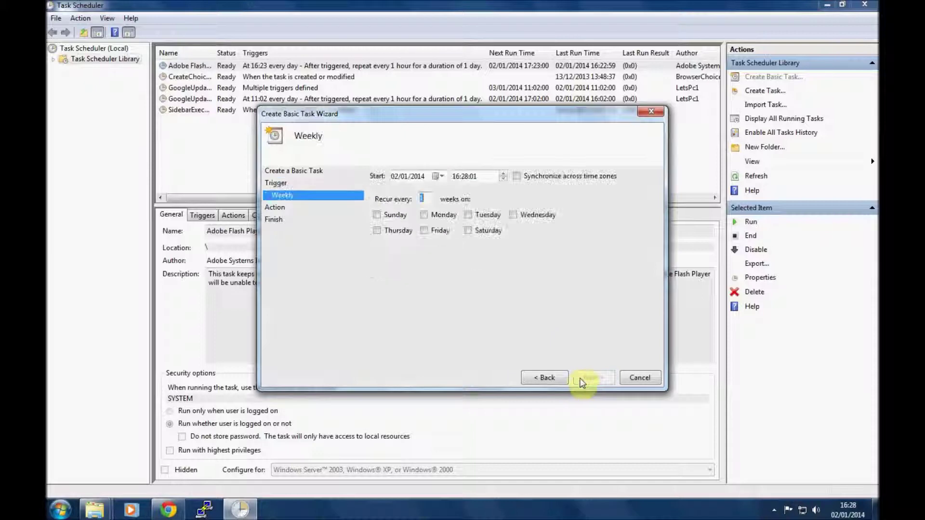
- Tick Monday, Tuesday, Wednesday and Friday as run days and edit the start hour to 06
left_click(432, 215)
left_click(472, 215)
left_click(514, 215)
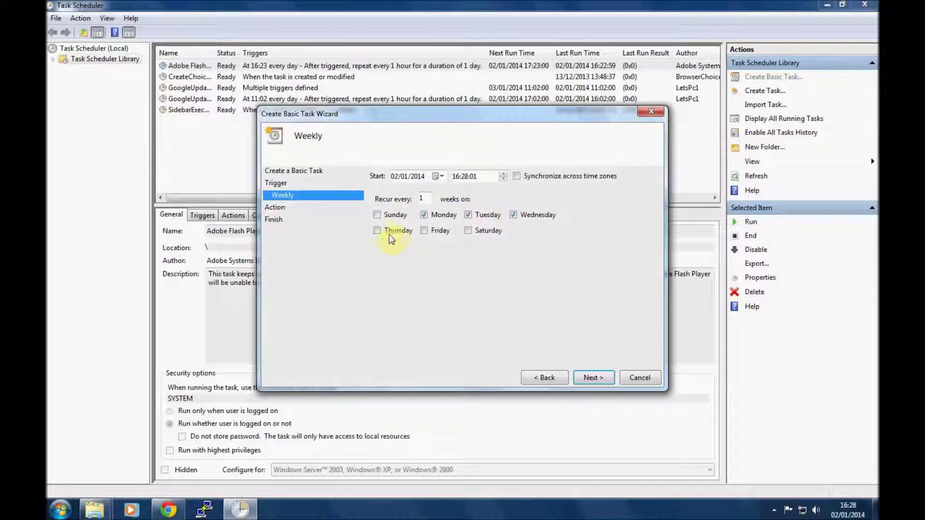
left_click(424, 231)
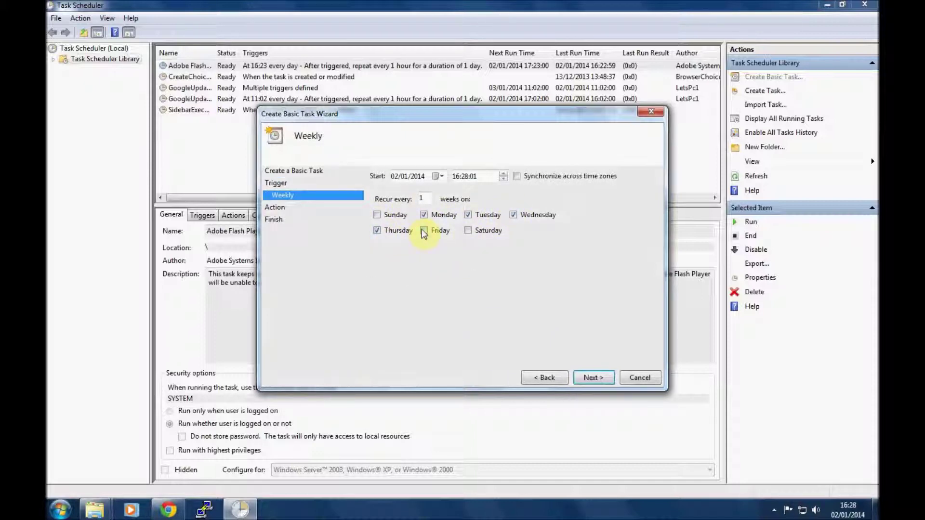
left_click(457, 178)
type("06")
- Choose 'Start a program' as the task's action, reaching the empty program/script page
left_click(587, 378)
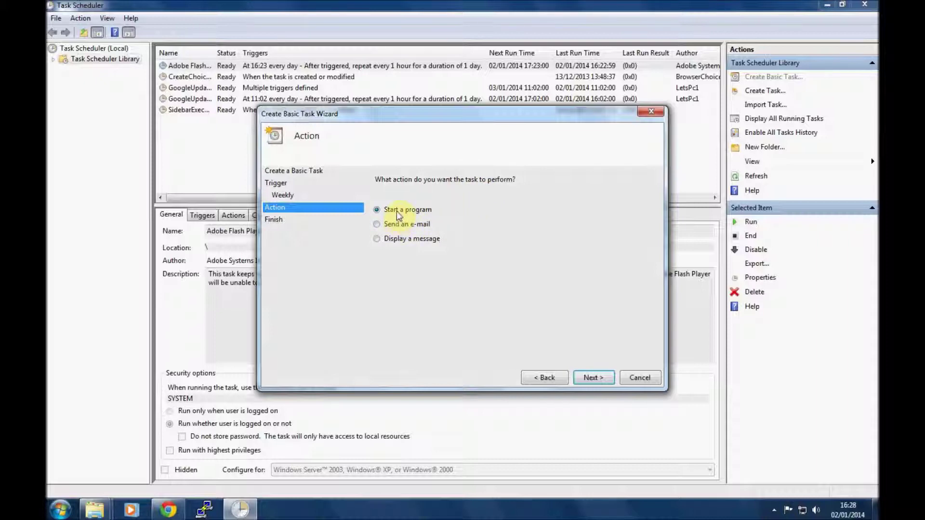
left_click(593, 380)
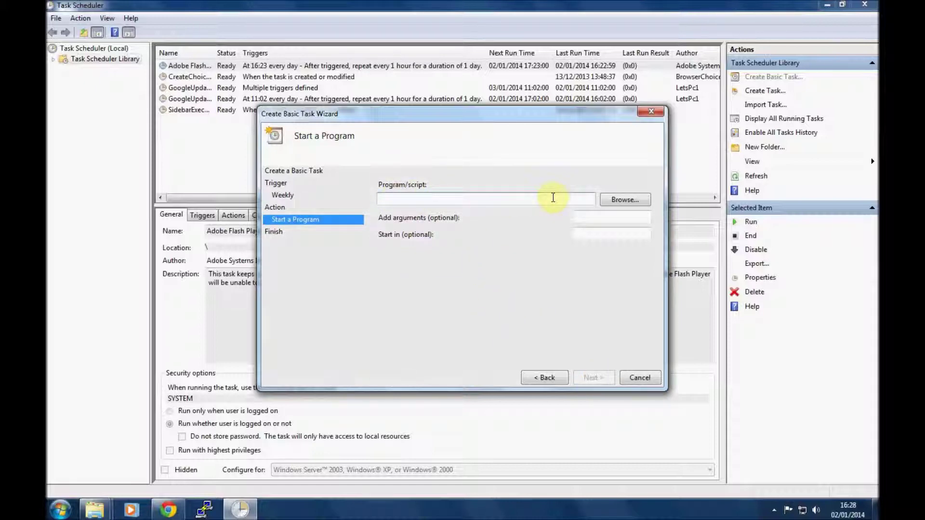
right_click(168, 506)
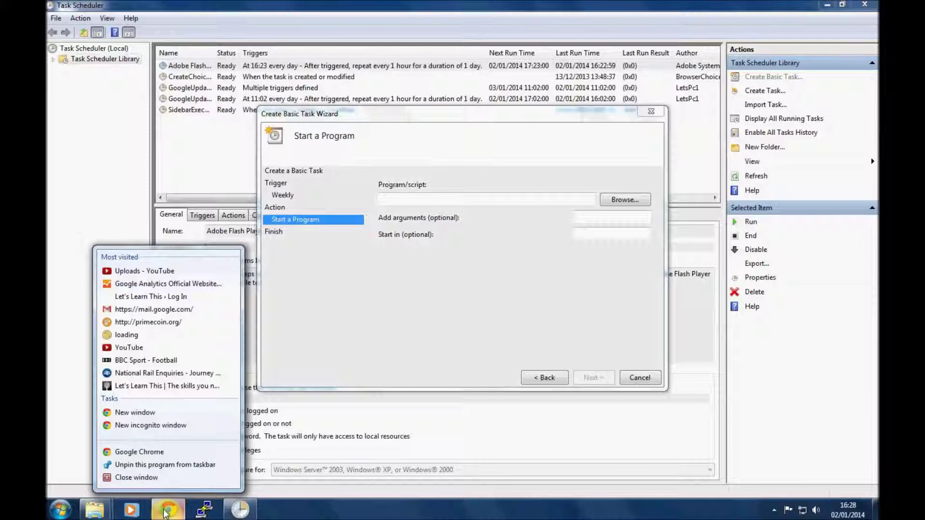
- Open the Google Chrome shortcut's Properties to copy its chrome.exe target path
right_click(142, 455)
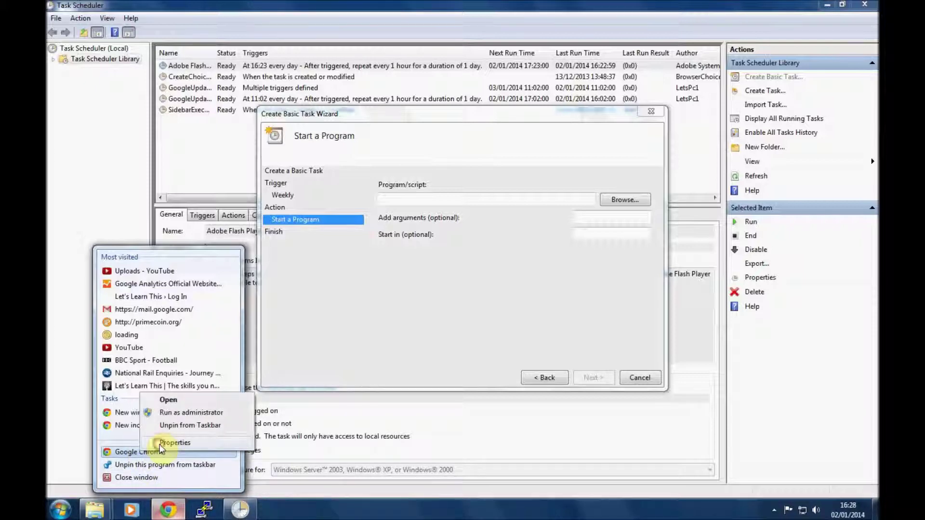
left_click(160, 444)
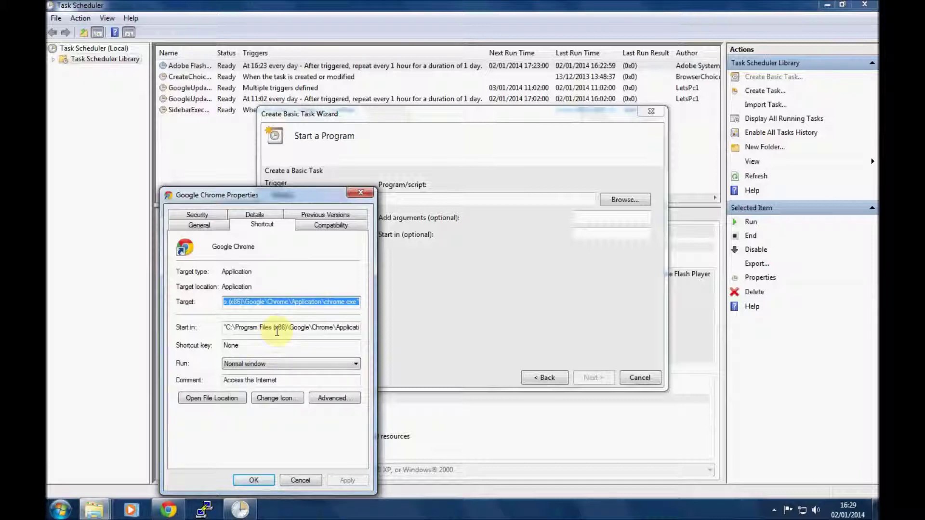
- Paste Chrome's chrome.exe path into Program/script, then bring the BBC iPlayer Radio 2 page forward
left_click(439, 282)
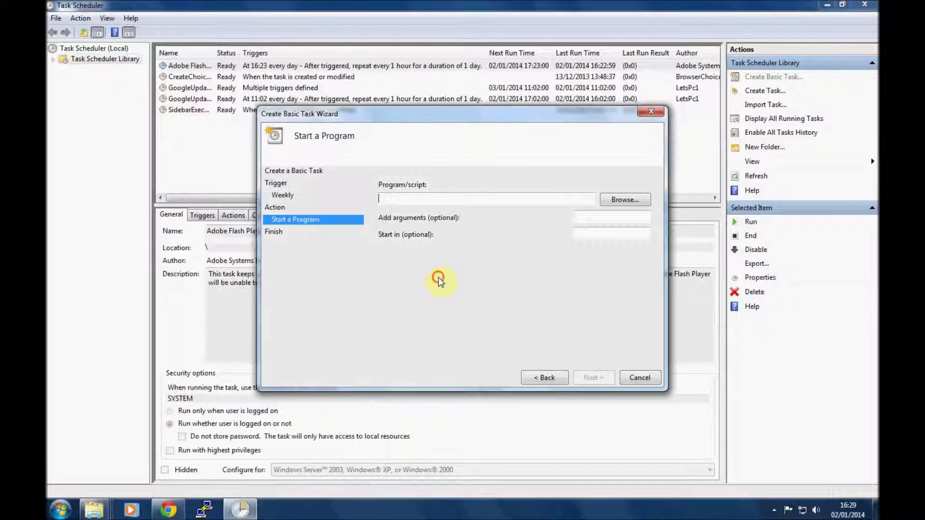
right_click(412, 200)
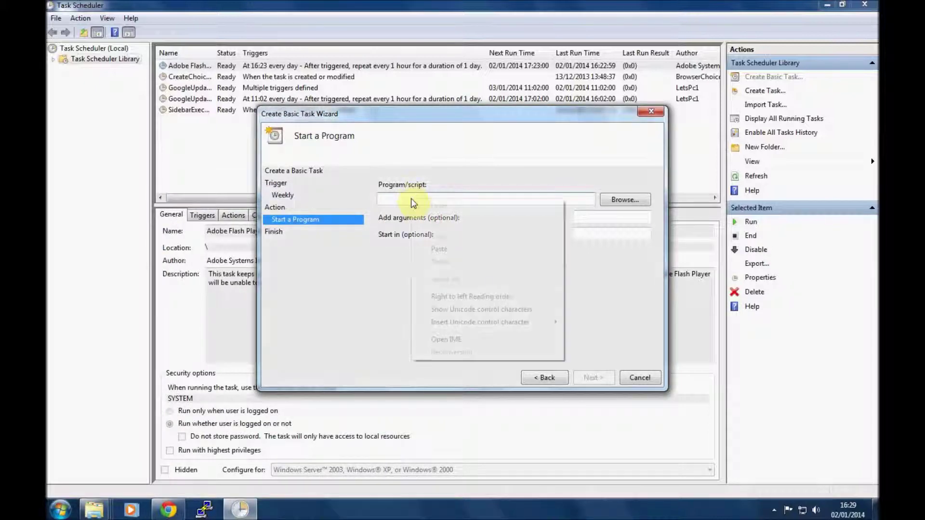
left_click(437, 249)
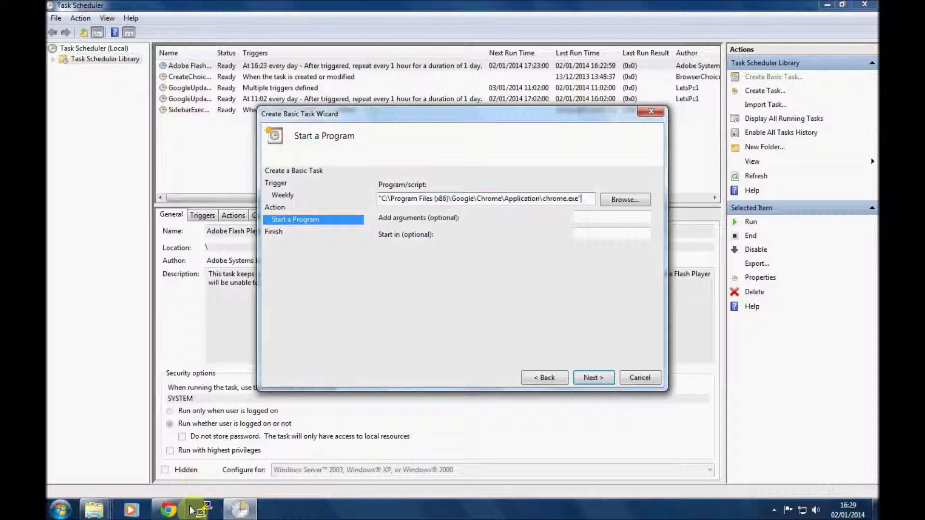
left_click(168, 510)
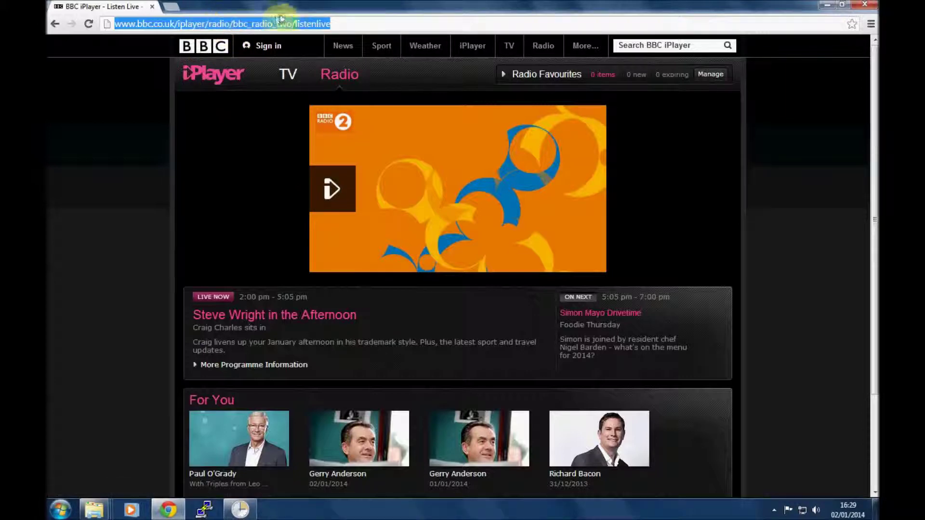
- Copy the Radio 2 listen-live page address from Chrome's address bar
right_click(306, 26)
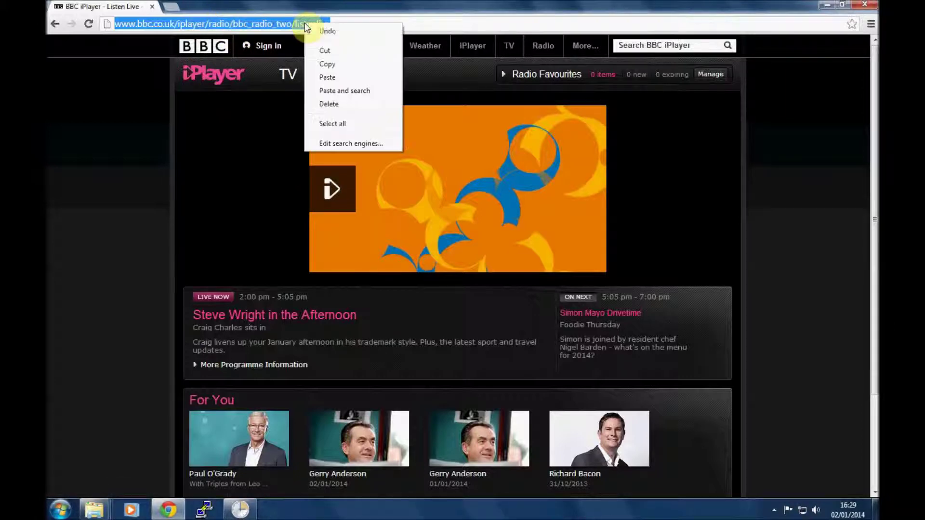
left_click(338, 66)
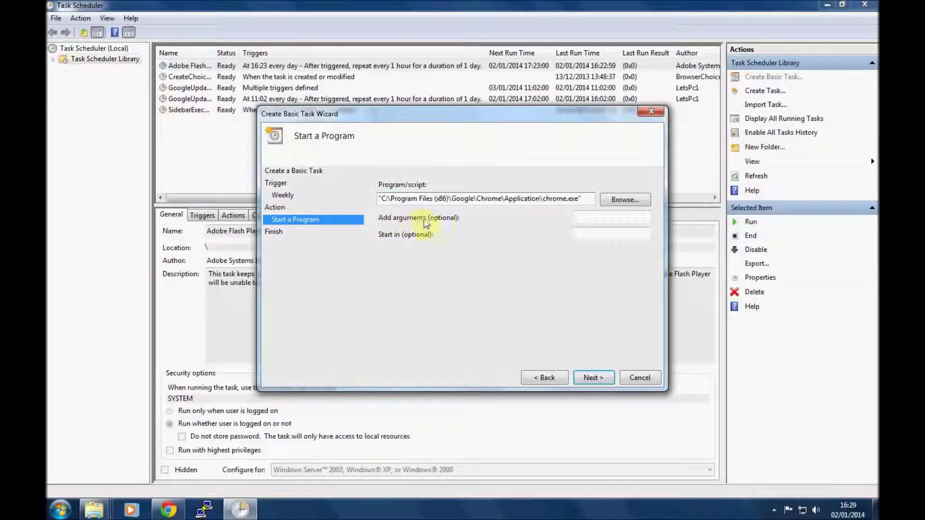
- Paste the Radio 2 live address into Add arguments and advance to the Summary page
left_click(586, 216)
right_click(587, 214)
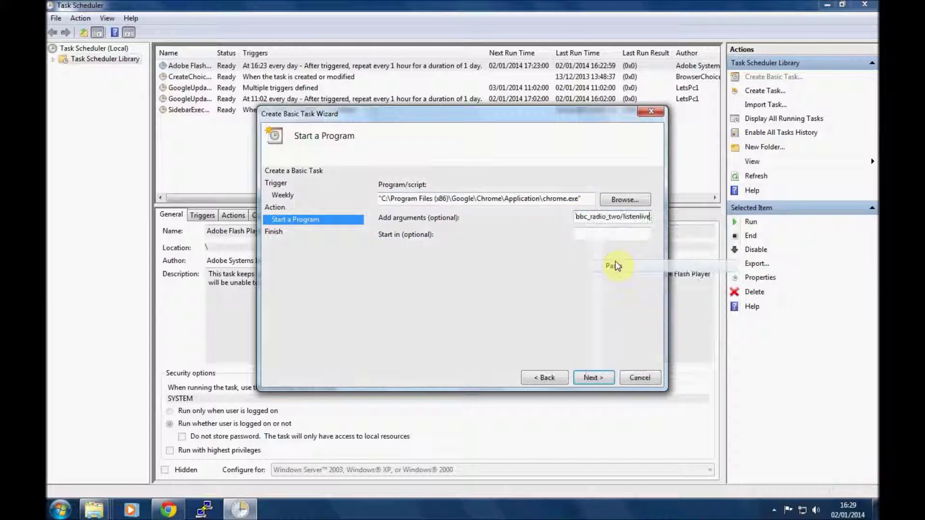
left_click(588, 380)
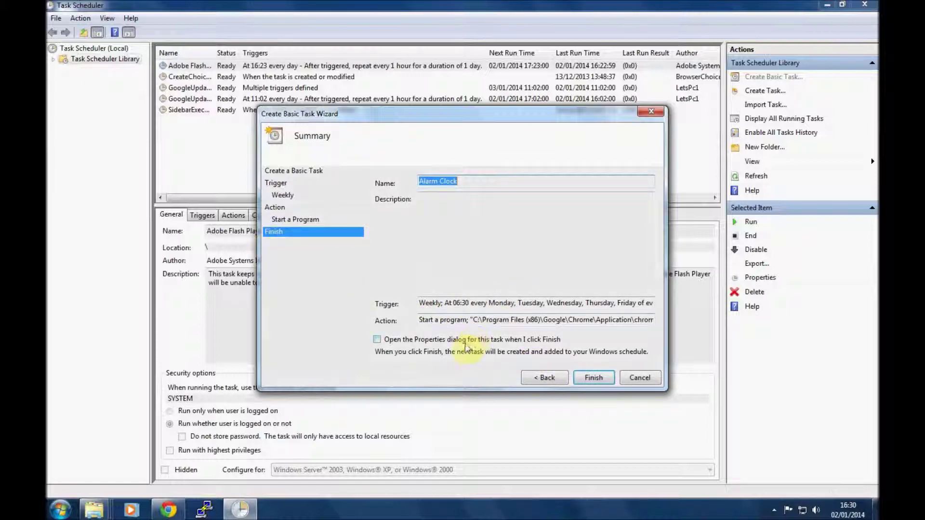
- Close the stray Chrome window and finish the weekday 06:30 Alarm Clock task
left_click(167, 511)
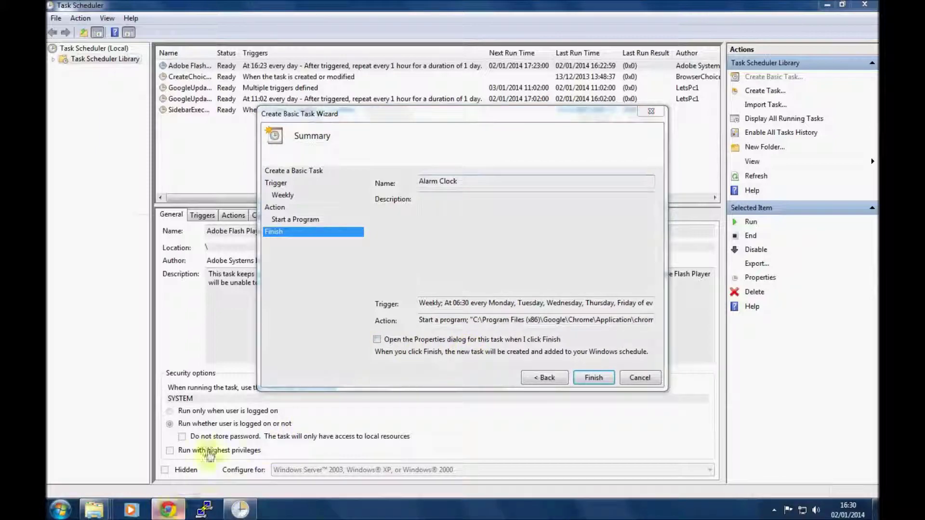
left_click(868, 5)
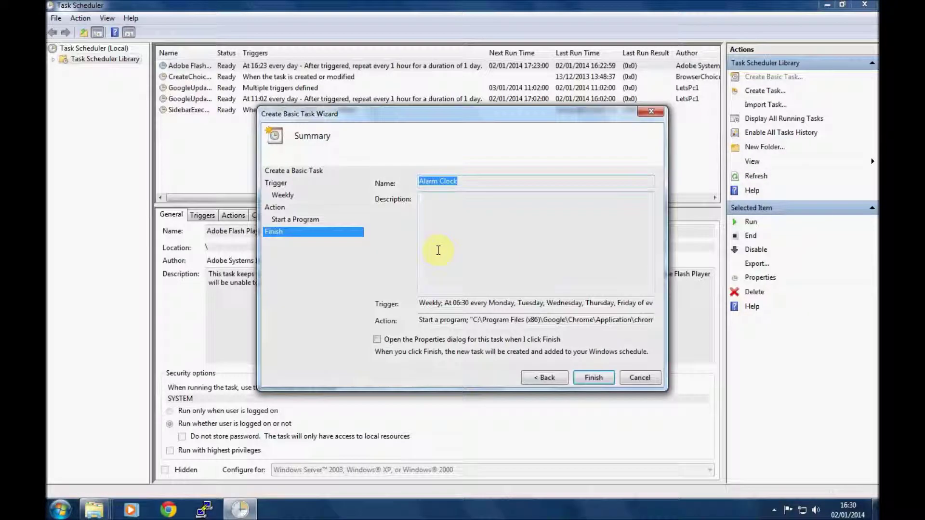
left_click(587, 376)
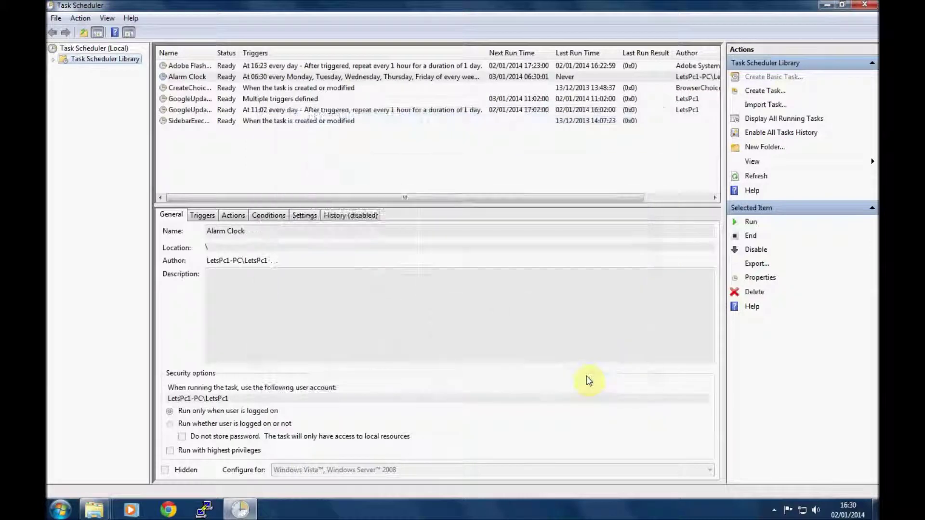
- Run the Alarm Clock task on demand, then minimise Task Scheduler to reveal Chrome
left_click(248, 507)
left_click(233, 509)
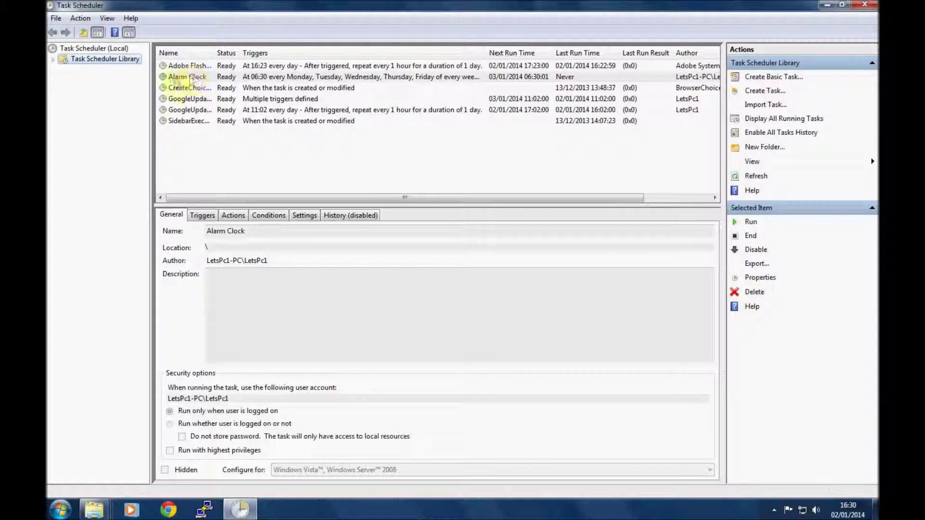
right_click(204, 78)
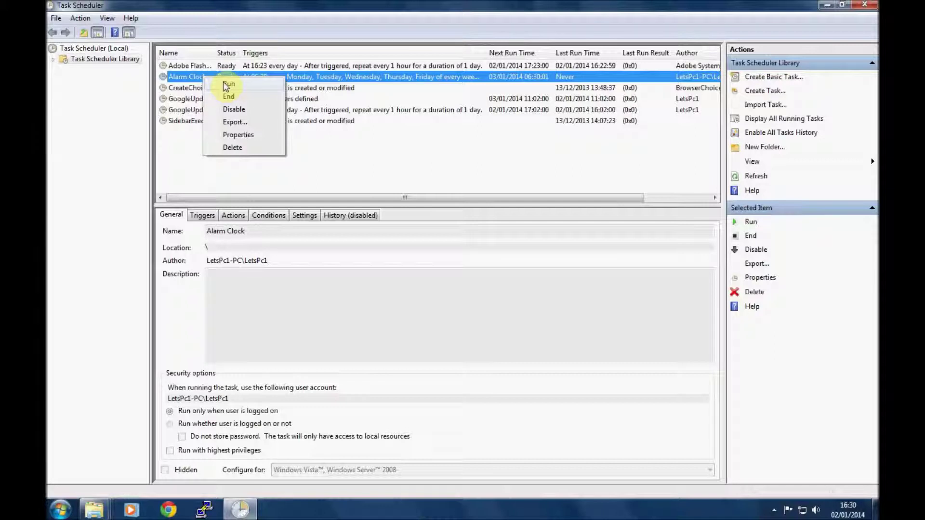
left_click(223, 82)
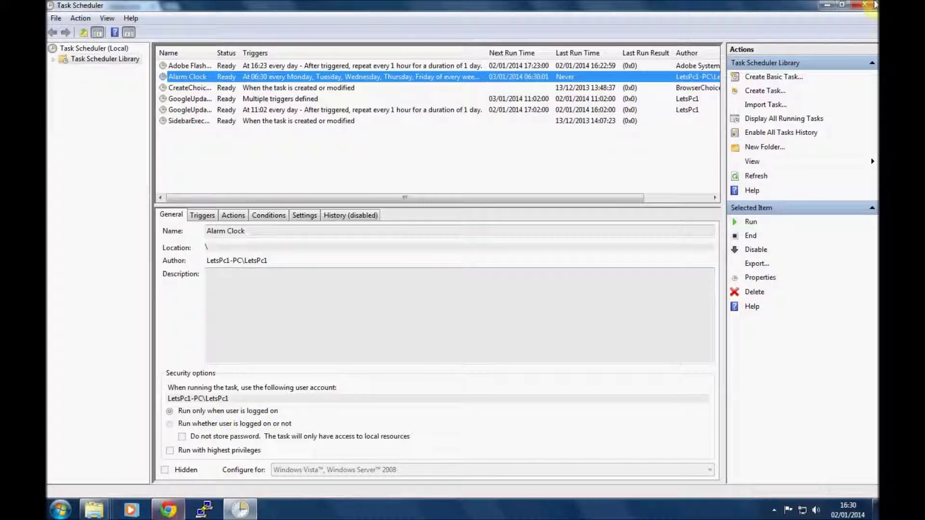
left_click(825, 6)
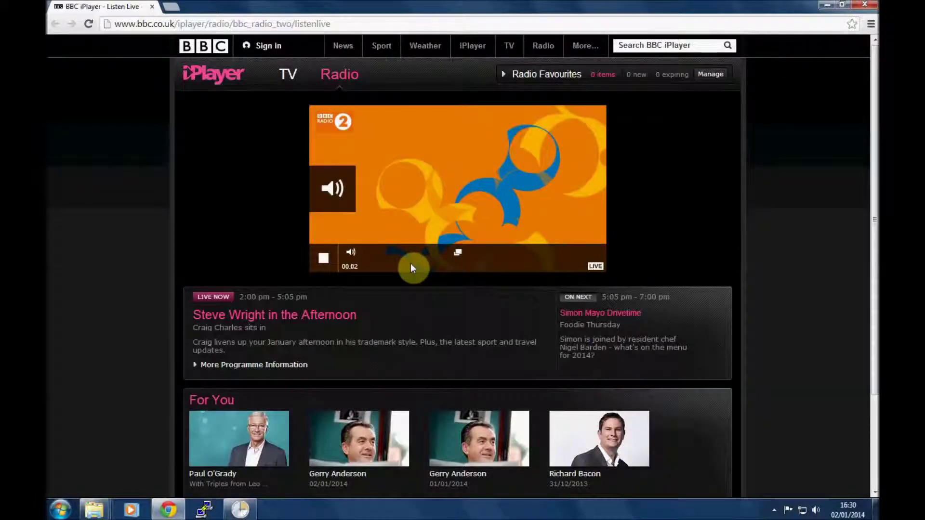
- Stop and restart the Radio 2 live stream in iPlayer, then minimise Chrome
left_click(323, 258)
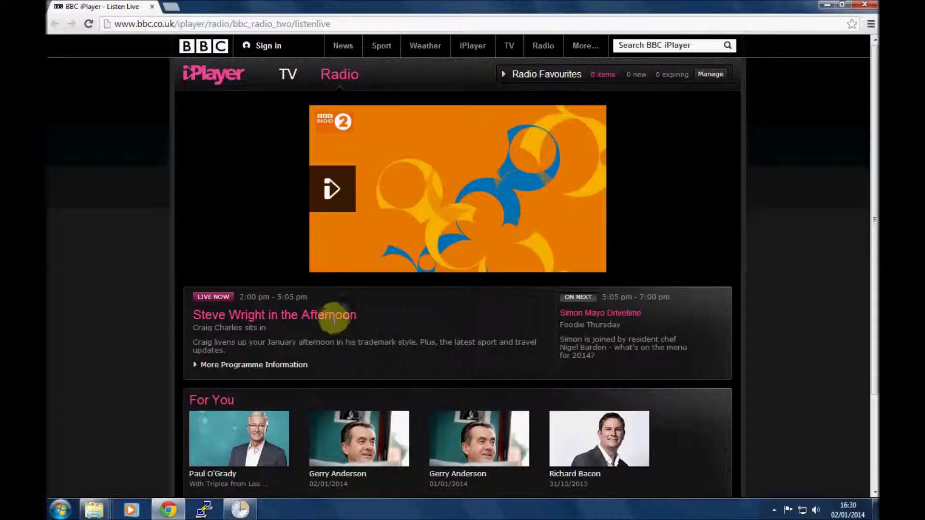
left_click(348, 194)
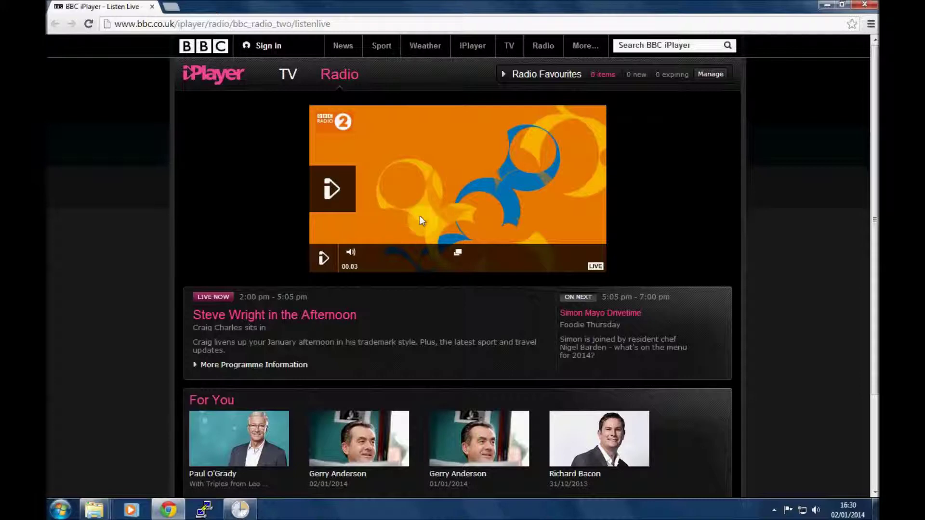
left_click(824, 6)
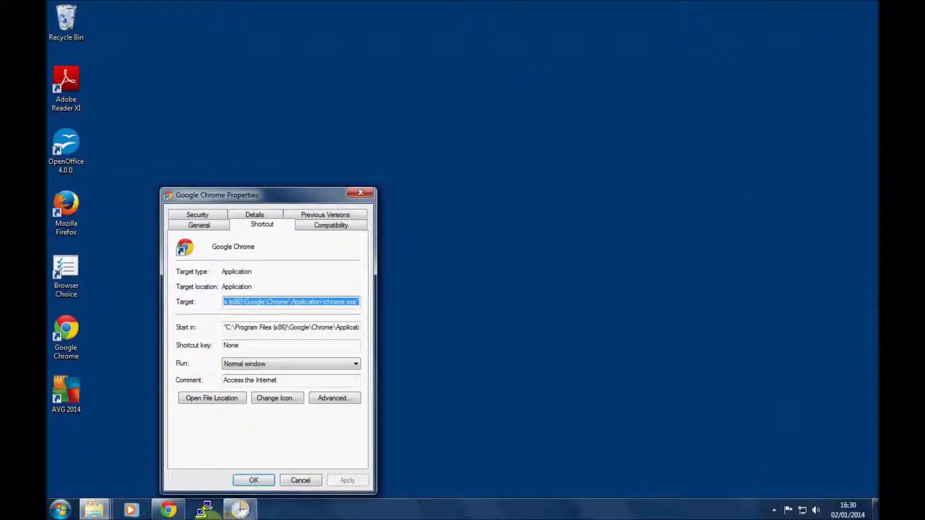
- Restore Task Scheduler from the taskbar, showing the weekday 06:30 Alarm Clock task
left_click(239, 510)
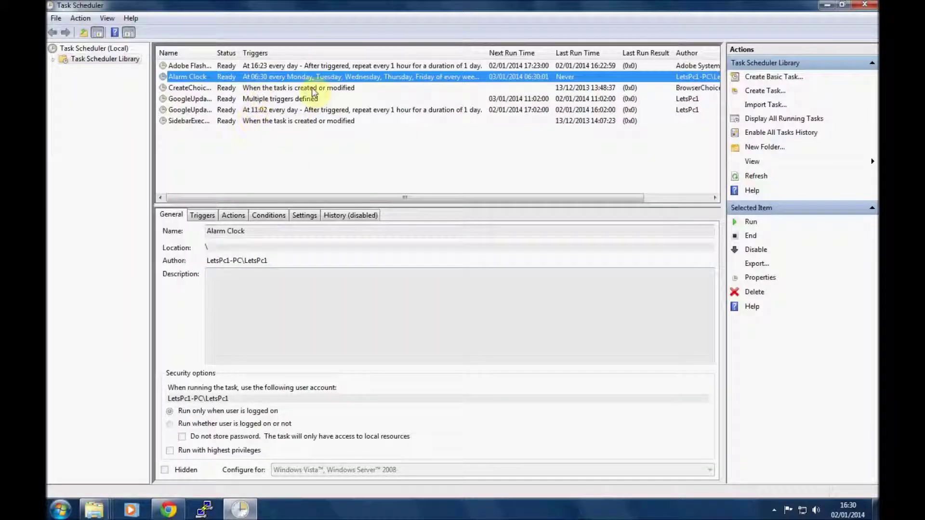